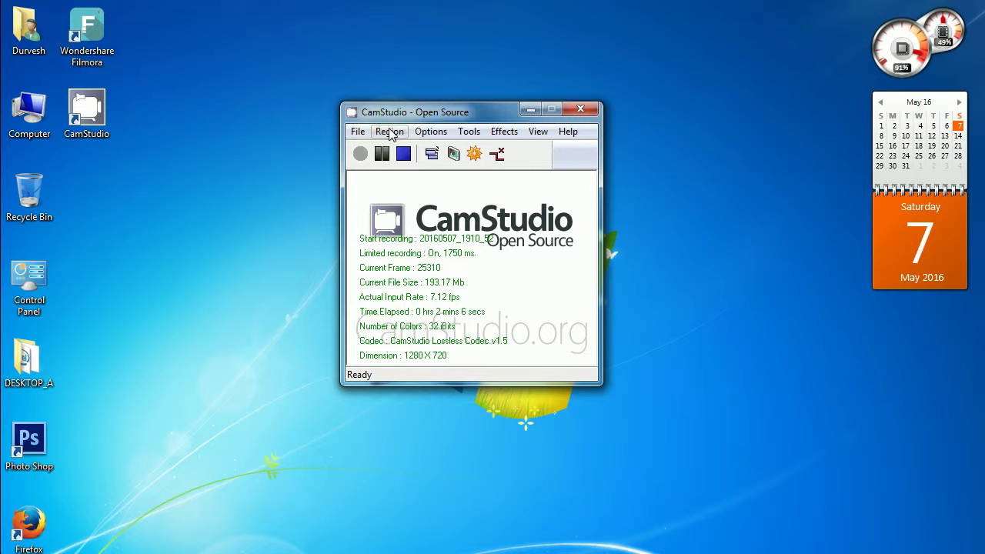
# Open the Fixed Region settings and confirm width 1280 and height 720.
pyautogui.click(391, 134)
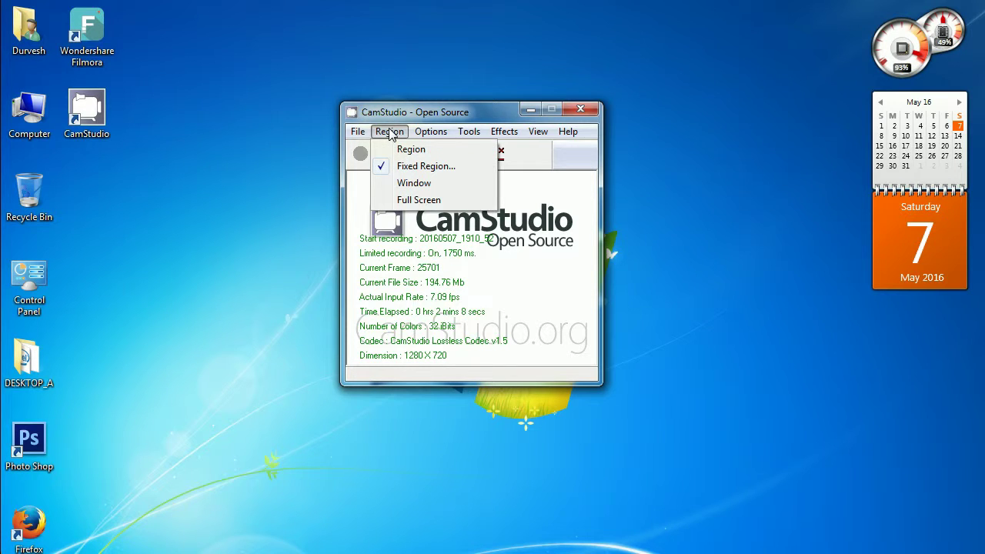
pyautogui.click(406, 168)
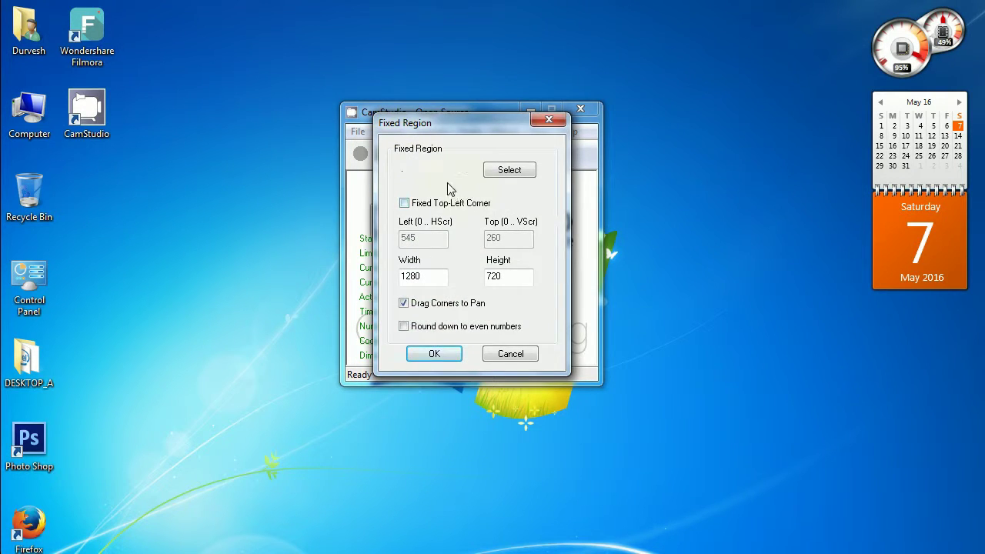
pyautogui.moveTo(432, 275); pyautogui.dragTo(398, 278)
pyautogui.click(425, 277)
pyautogui.moveTo(513, 278); pyautogui.dragTo(451, 277)
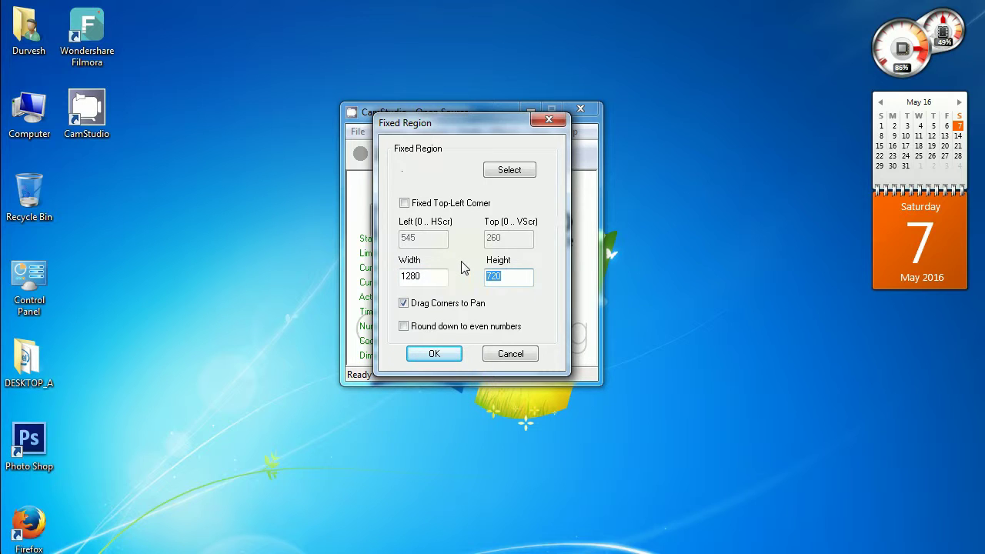
pyautogui.moveTo(422, 277); pyautogui.dragTo(394, 277)
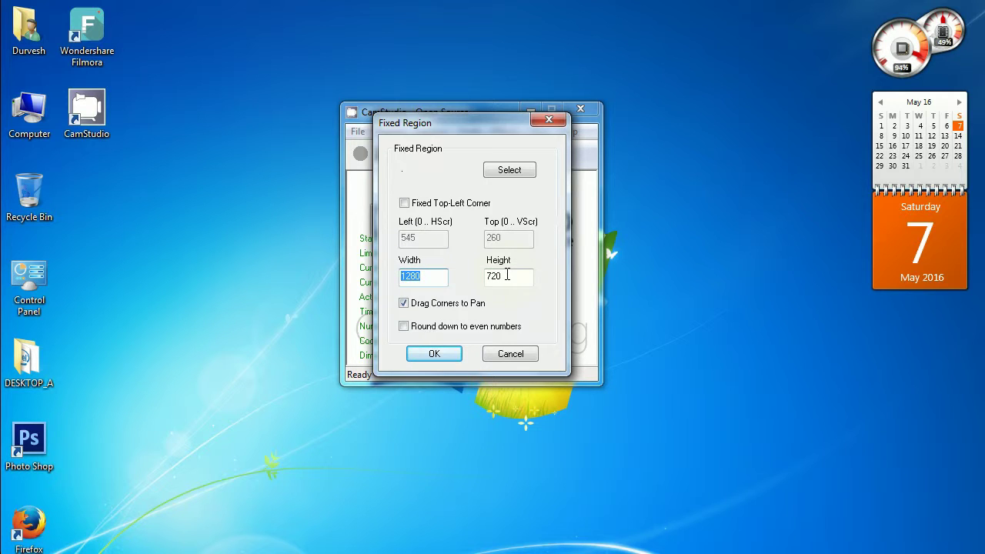
pyautogui.moveTo(507, 275); pyautogui.dragTo(486, 275)
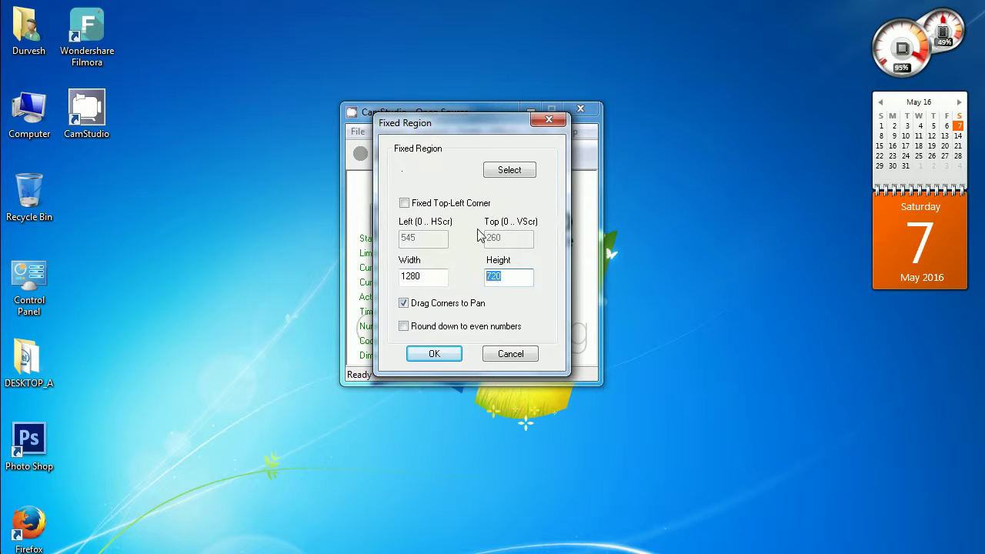
# Toggle the fixed top-left corner option on, then back off.
pyautogui.click(495, 209)
pyautogui.click(493, 207)
pyautogui.click(458, 211)
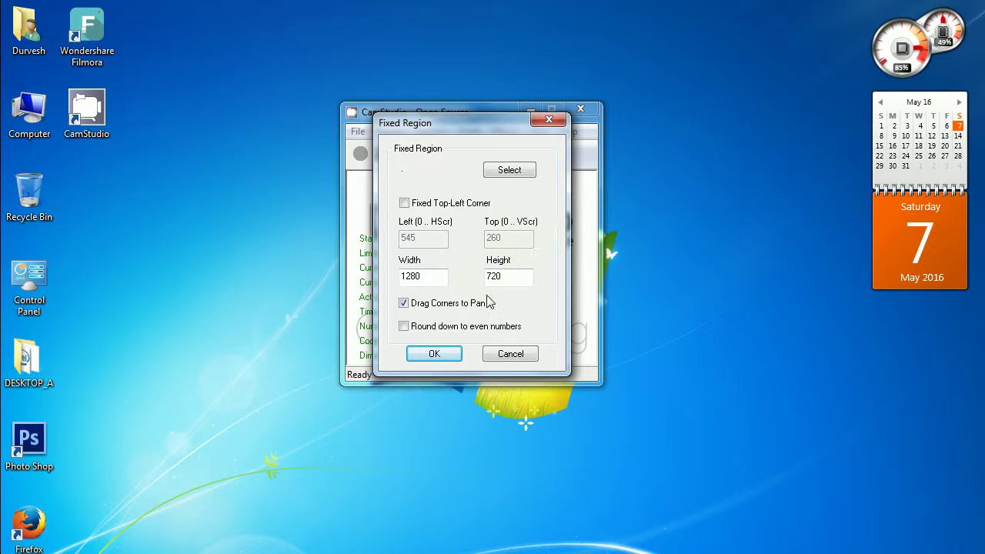
# Accept the 1280×720 fixed region and bring up Video Options, moved aside.
pyautogui.click(451, 356)
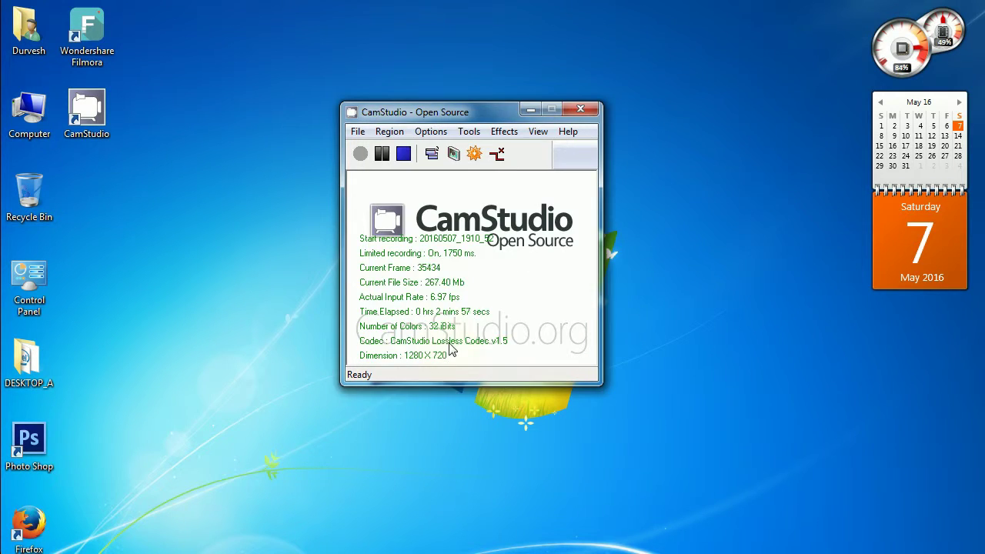
pyautogui.click(428, 132)
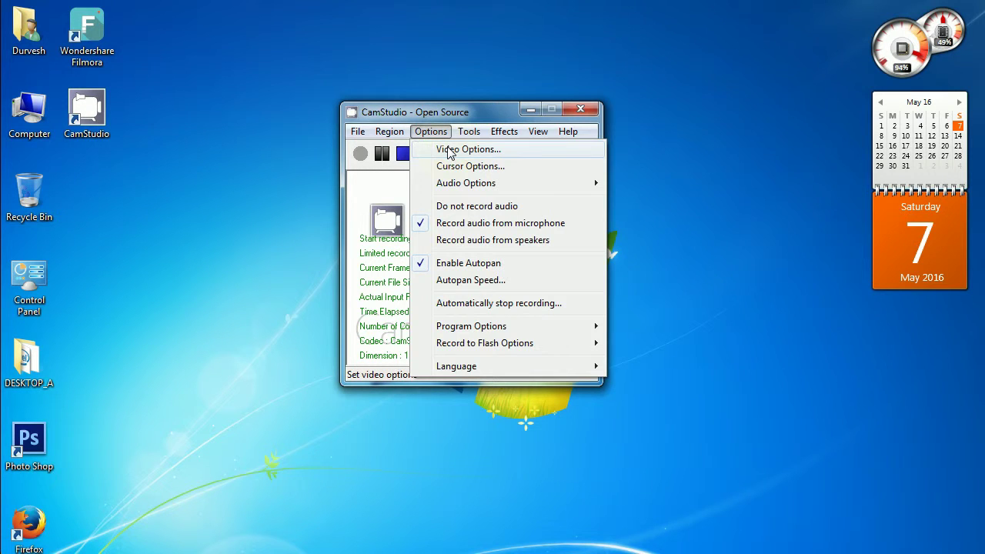
pyautogui.click(449, 150)
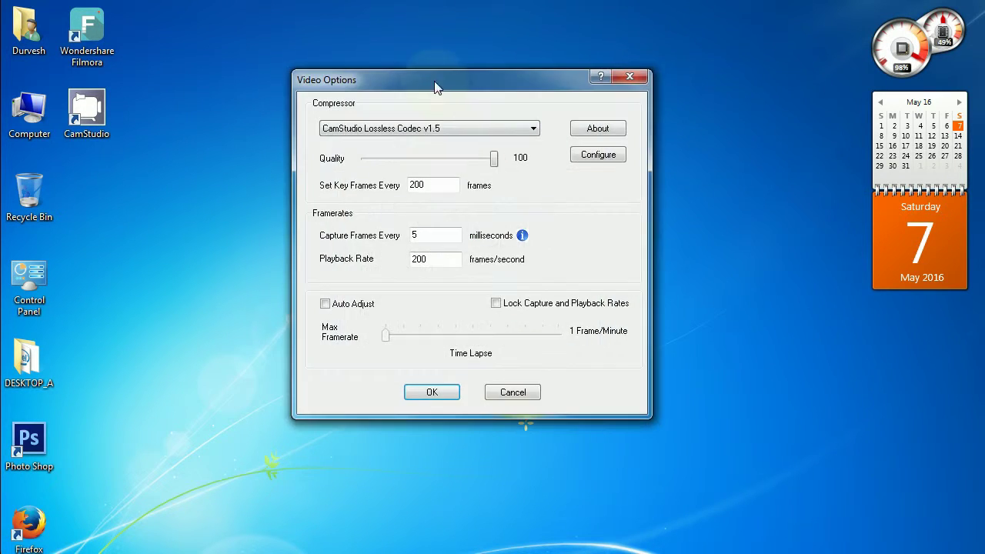
pyautogui.moveTo(434, 81)
pyautogui.mouseDown()
pyautogui.moveTo(506, 99)
pyautogui.moveTo(578, 98)
pyautogui.mouseUp()
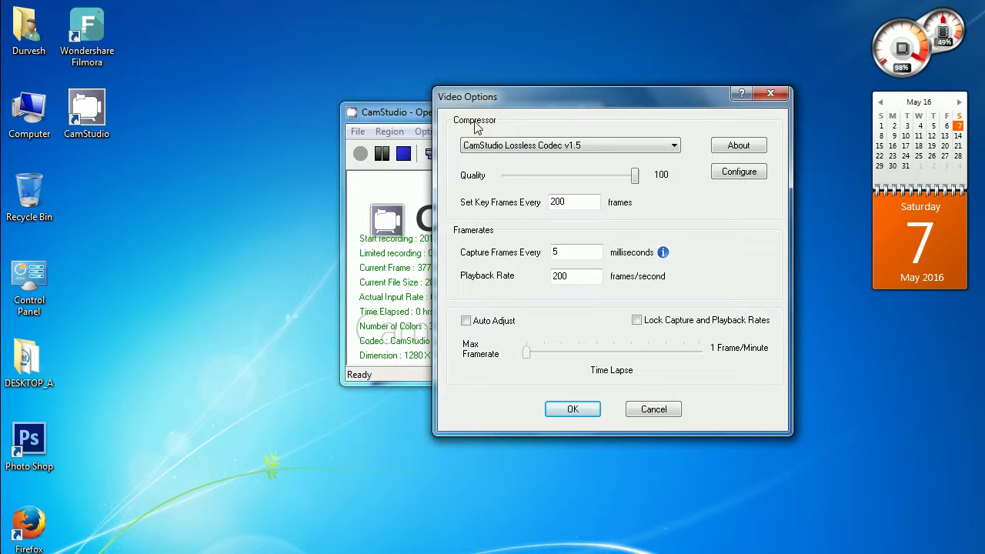
# Keep CamStudio Lossless Codec v1.5 as the video compressor.
pyautogui.click(601, 148)
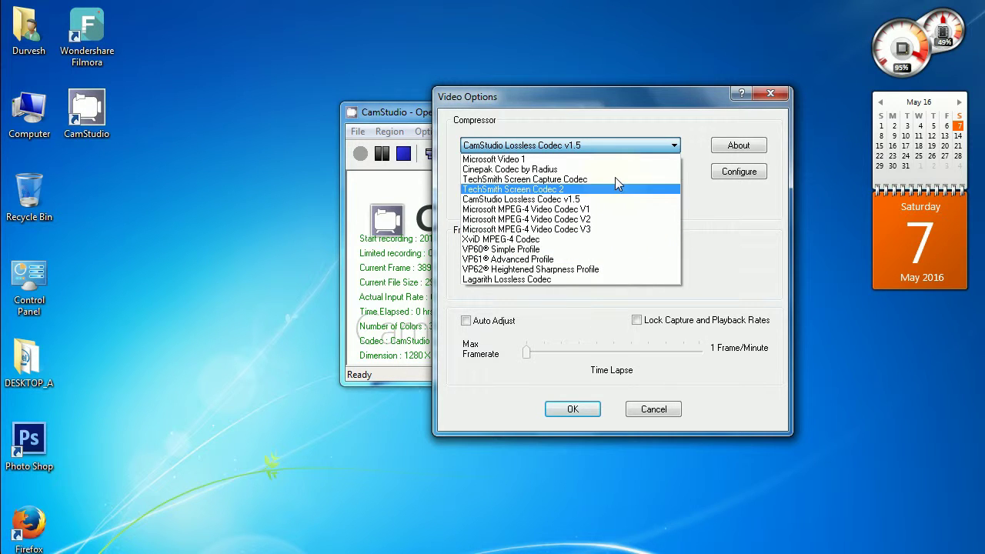
pyautogui.click(567, 148)
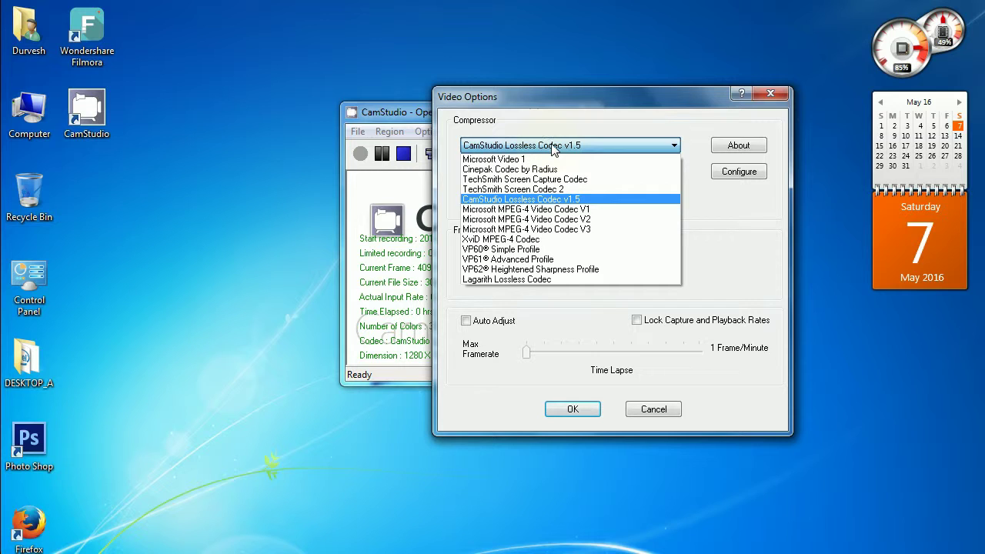
pyautogui.click(555, 149)
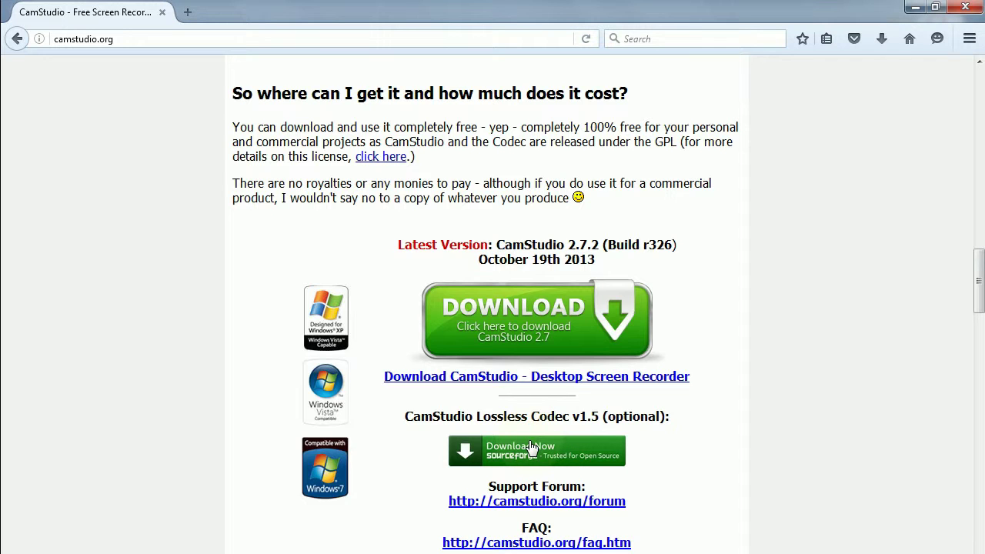
# Back in CamStudio, keep the lossless codec and leave Auto Adjust off.
pyautogui.click(966, 6)
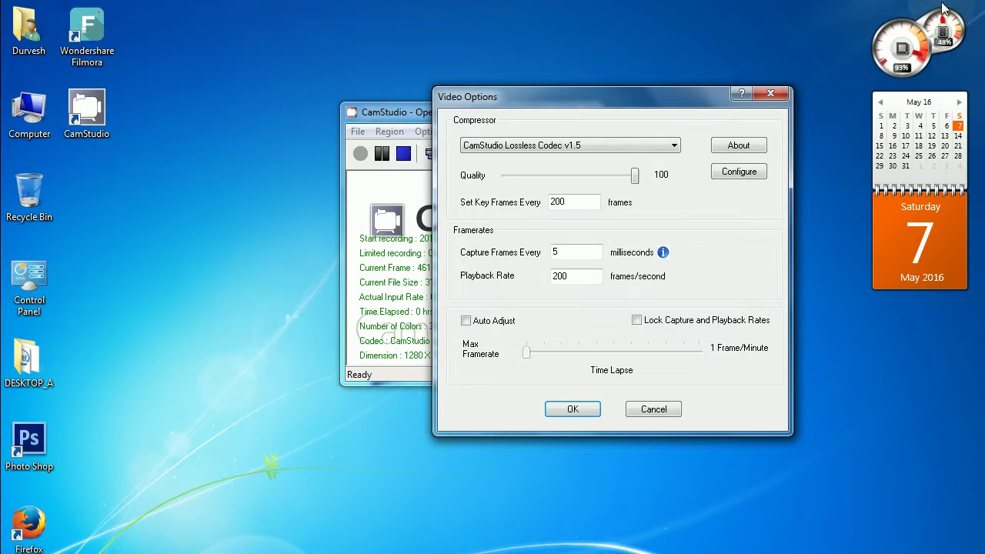
pyautogui.click(663, 146)
pyautogui.click(586, 198)
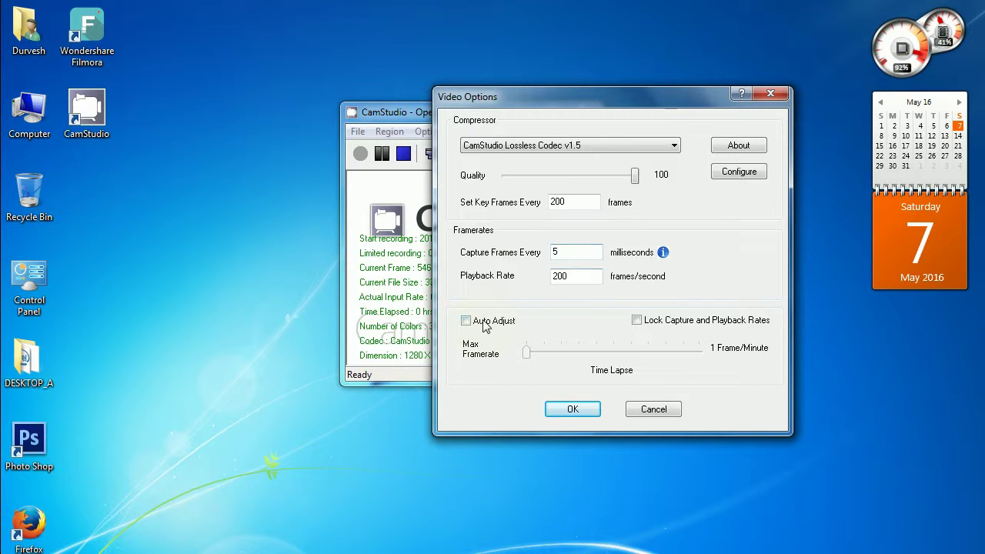
pyautogui.click(471, 322)
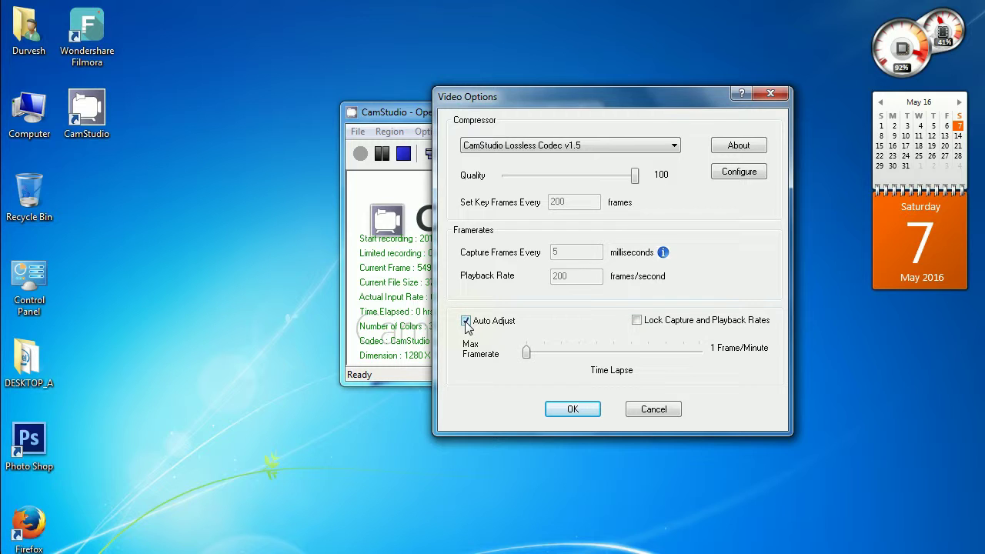
pyautogui.click(466, 322)
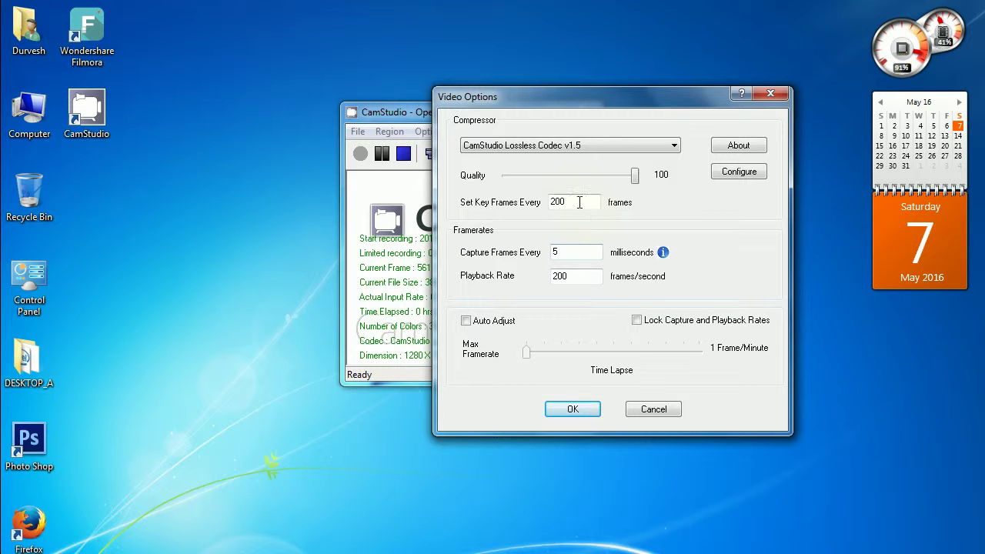
# Apply the video settings and bring up the Options menu.
pyautogui.click(572, 409)
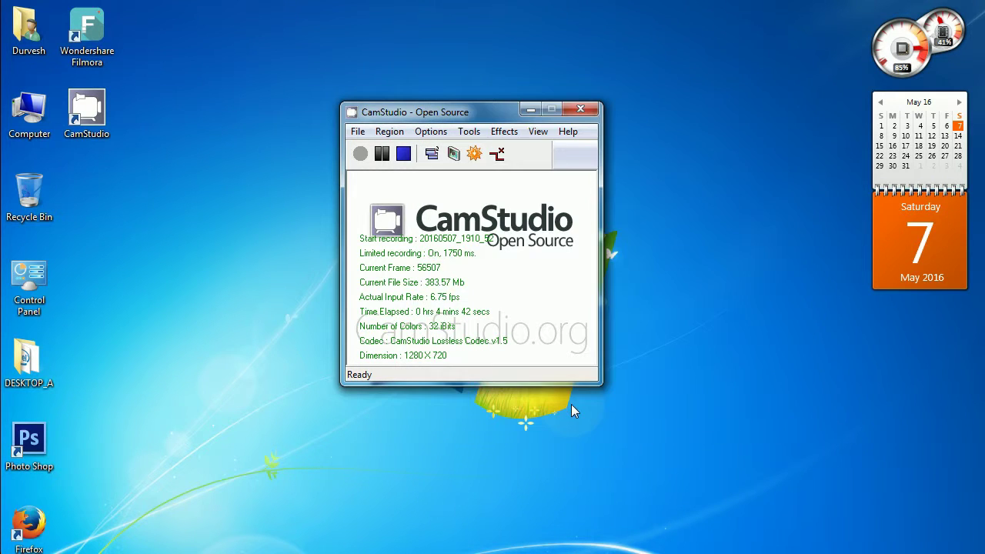
pyautogui.click(421, 136)
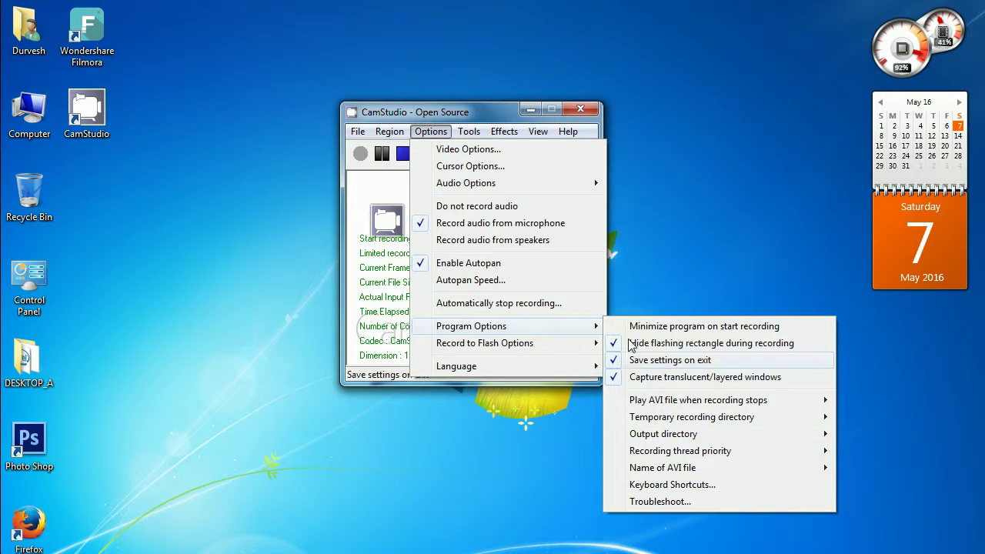
# Keep the actual cursor shown with a yellow circle highlight in Cursor Options.
pyautogui.click(464, 167)
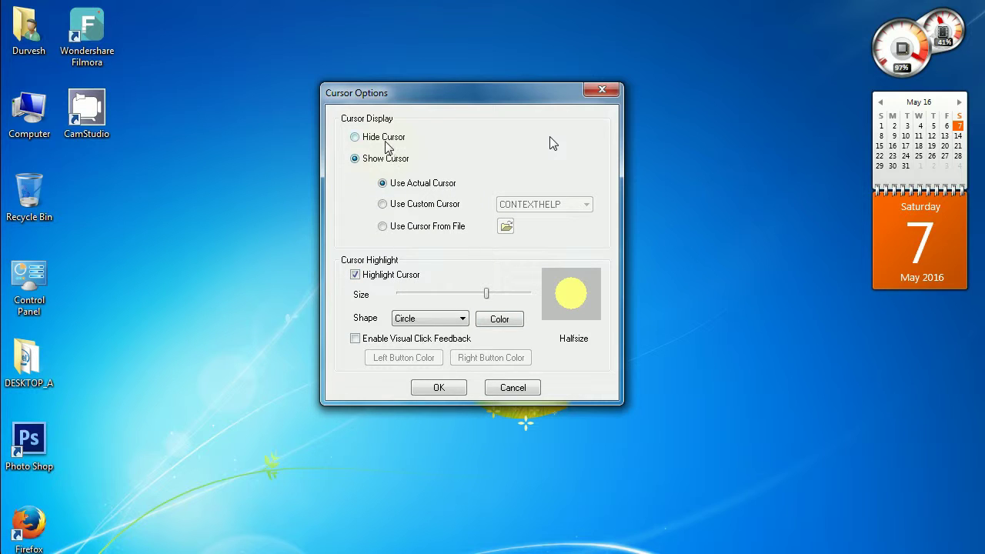
pyautogui.click(452, 389)
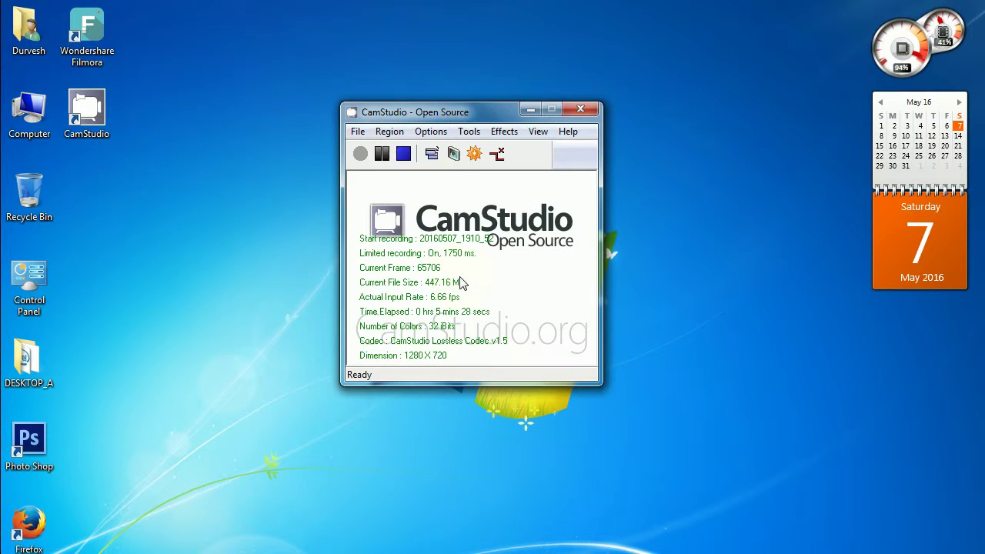
pyautogui.click(424, 131)
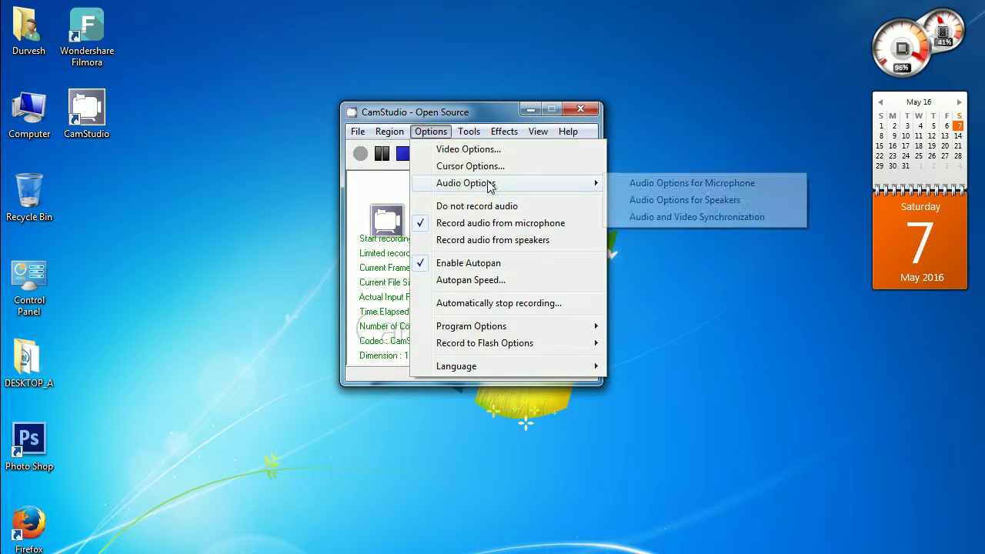
pyautogui.moveTo(466, 183)
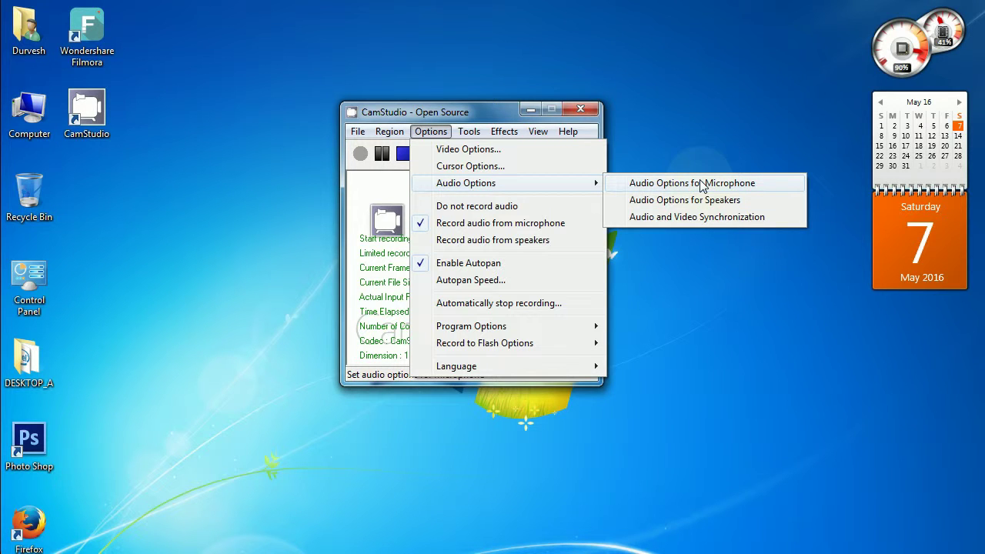
# Accept microphone audio unchanged: default input, 22.05 kHz stereo 16-bit PCM.
pyautogui.click(691, 183)
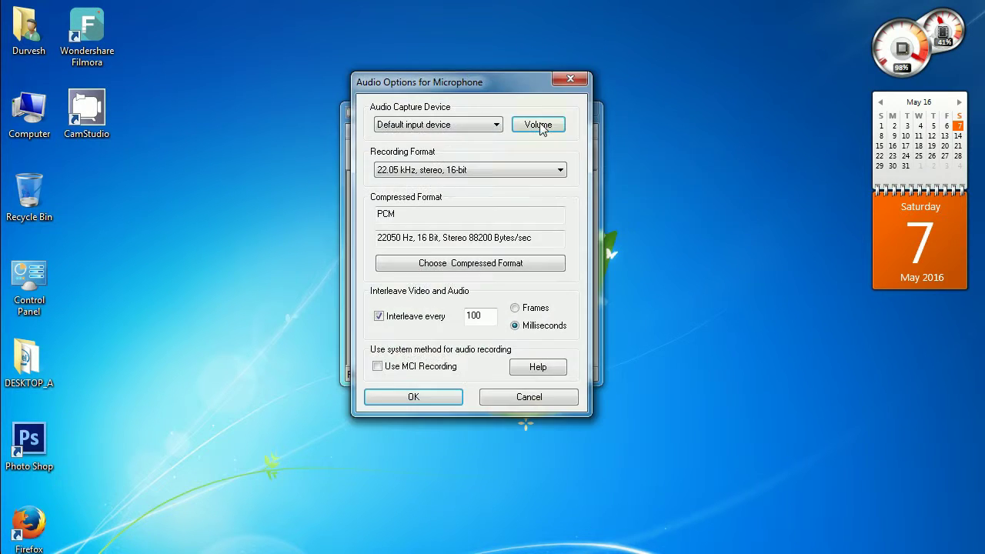
pyautogui.moveTo(483, 84); pyautogui.dragTo(645, 111)
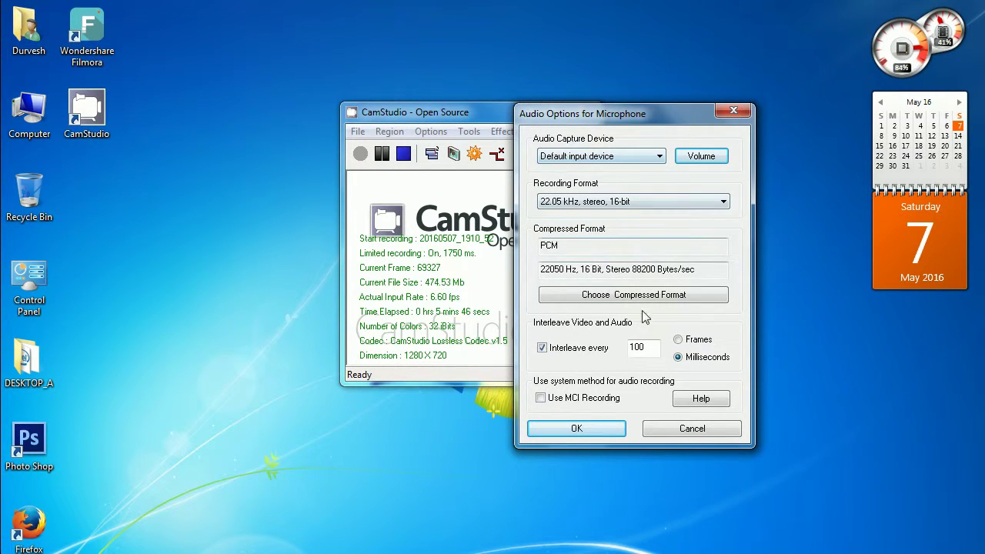
pyautogui.click(594, 431)
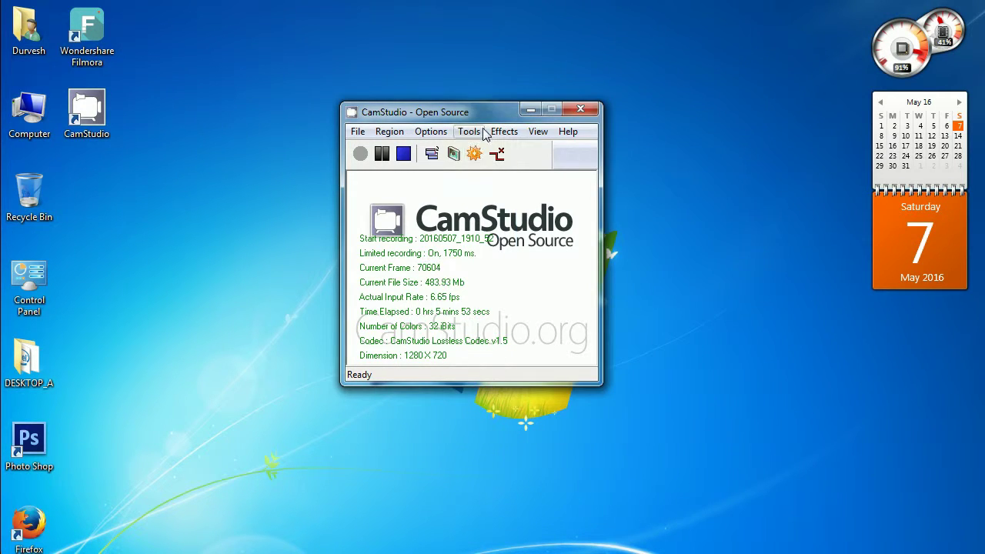
pyautogui.click(502, 132)
pyautogui.moveTo(568, 132)
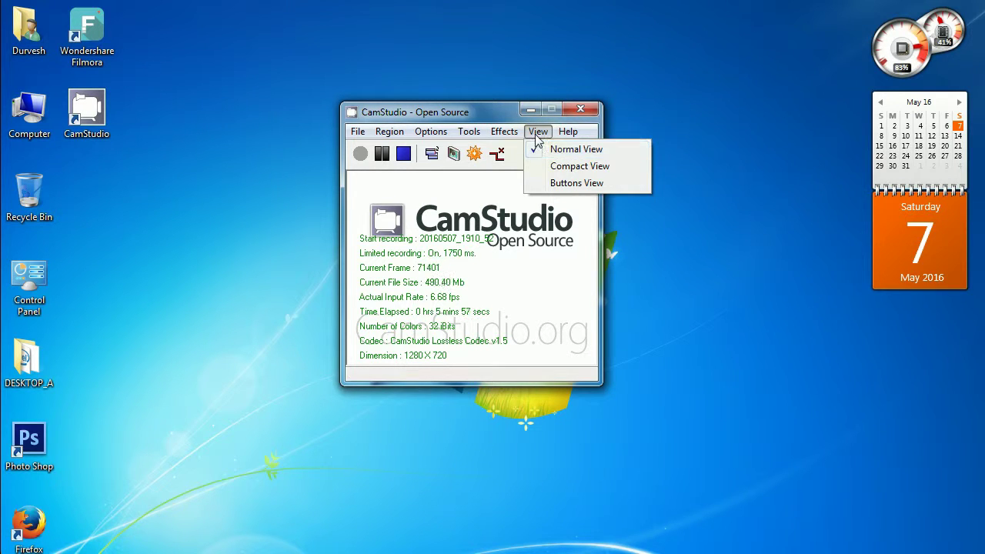
pyautogui.click(400, 115)
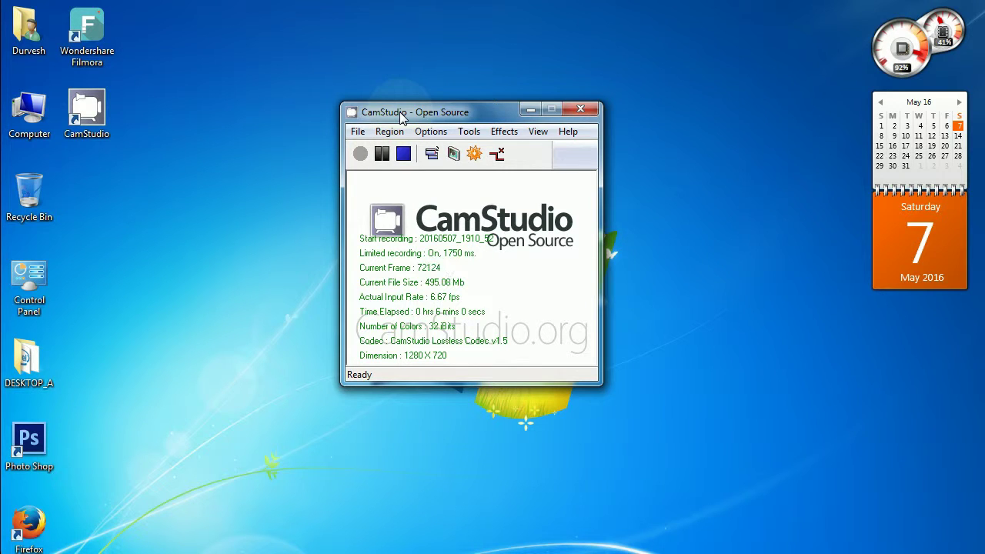